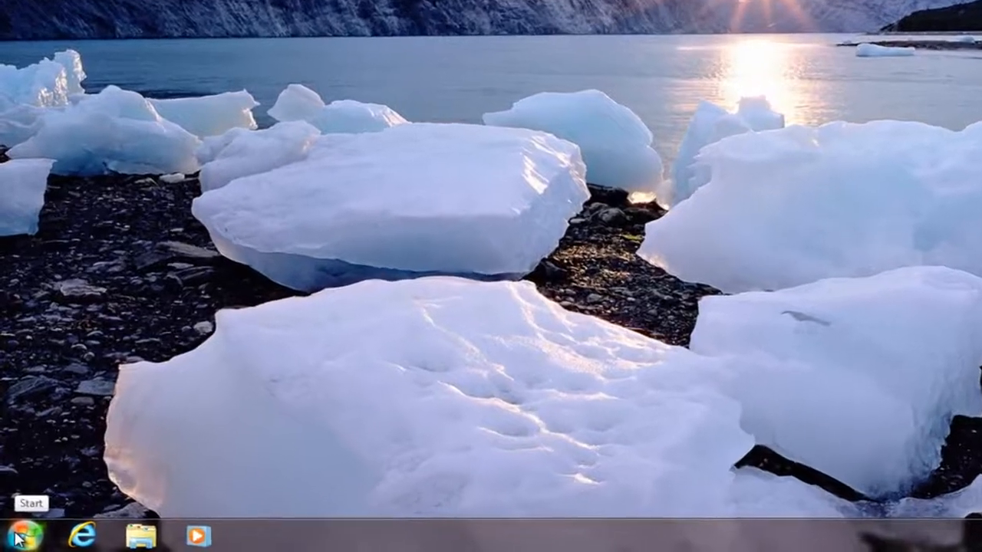
# Step: Search for "disk mana", open the tool for creating and formatting hard disk partitions, and maximize its window
pyautogui.click(18, 538)
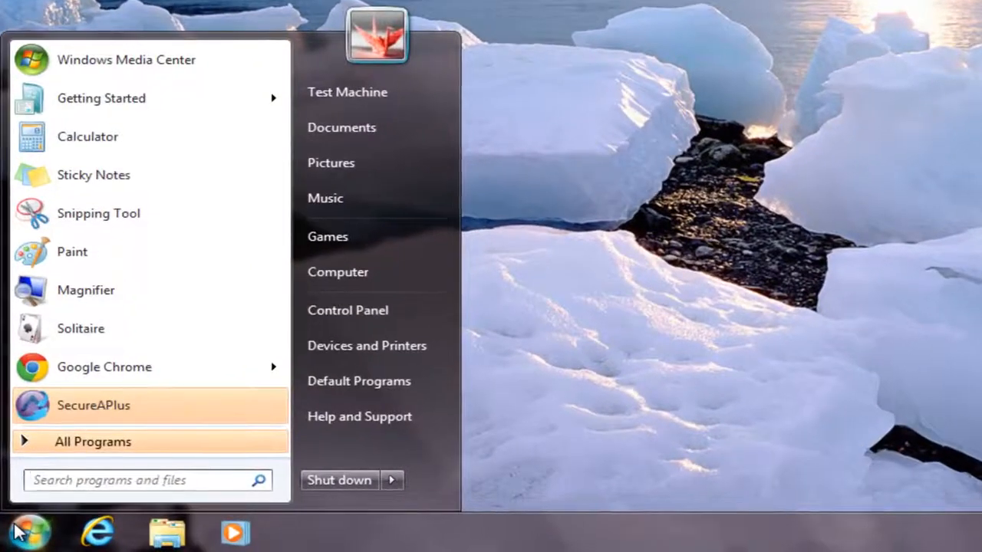
pyautogui.write('disk')
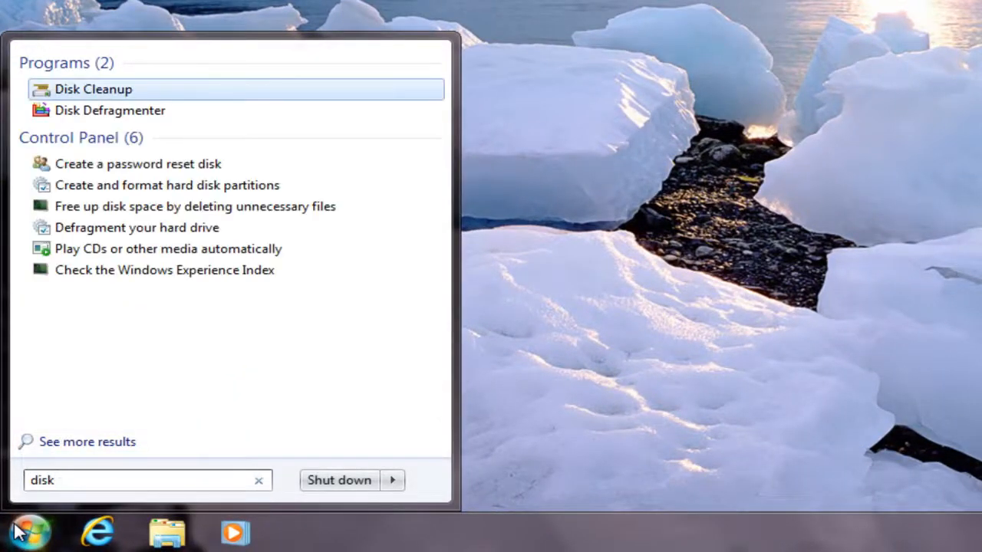
pyautogui.write(' mana')
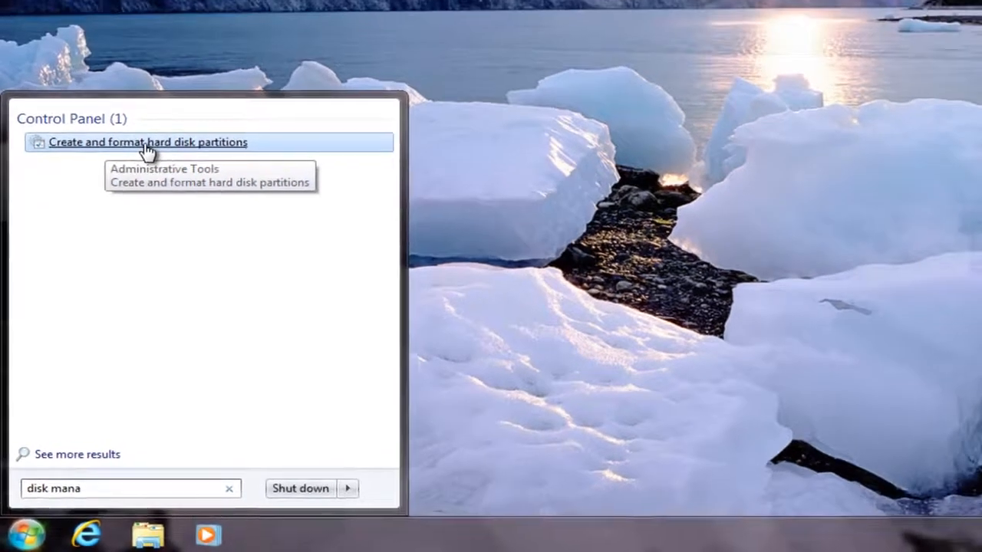
pyautogui.click(162, 91)
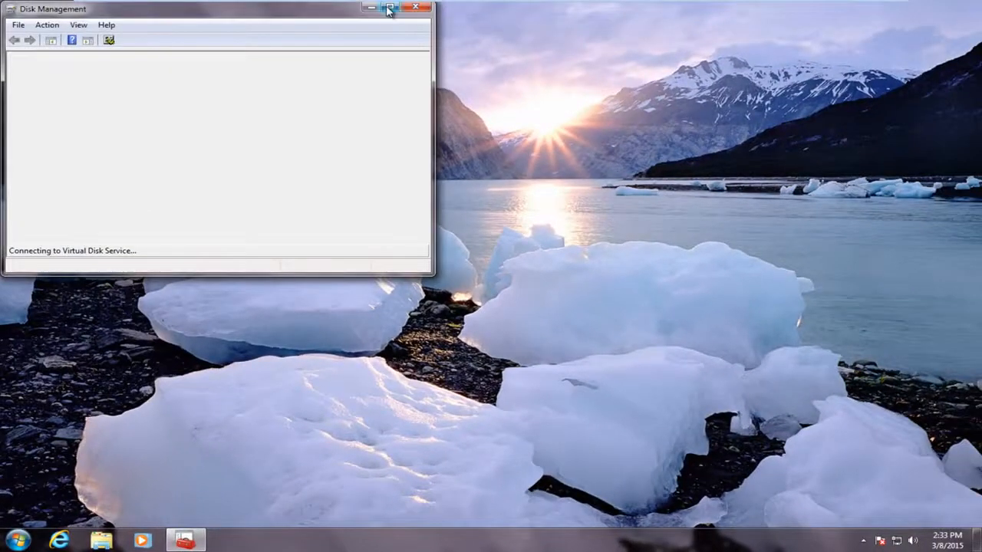
pyautogui.doubleClick(391, 14)
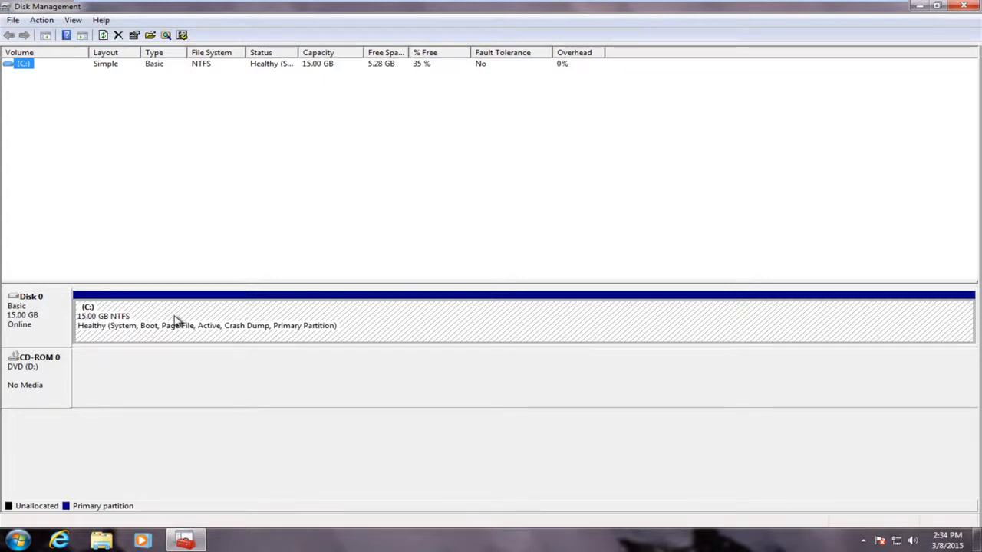
# Step: View the computer's list of drives, then close that window
pyautogui.click(18, 540)
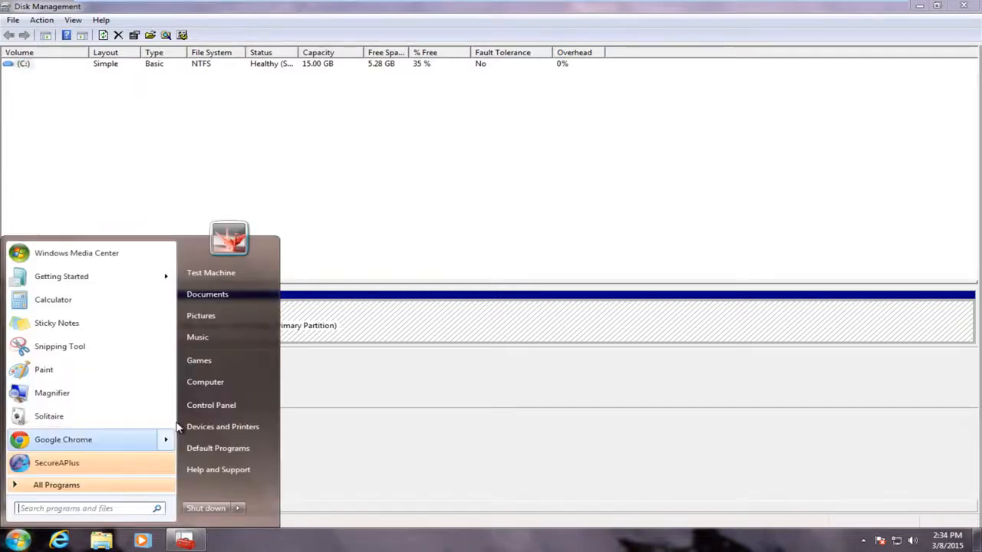
pyautogui.click(205, 382)
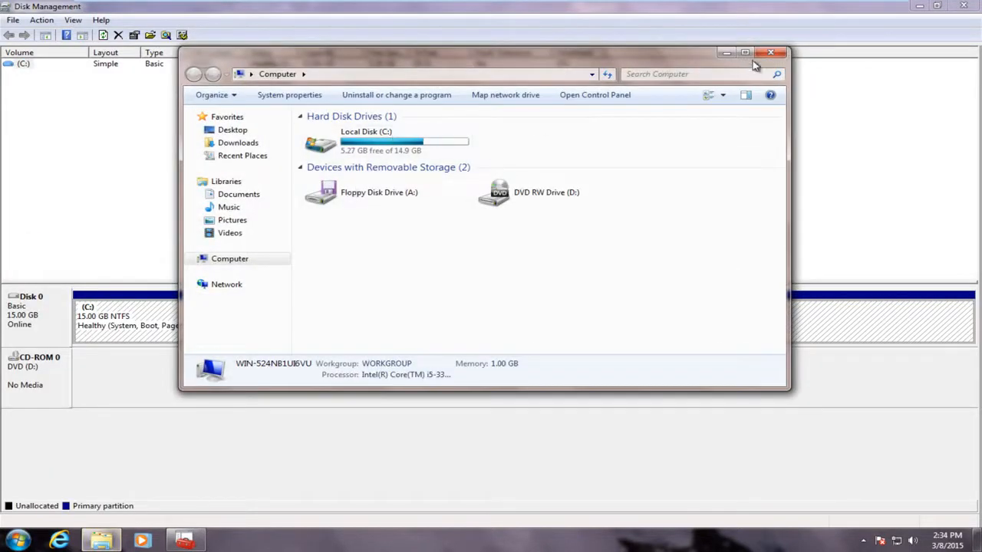
pyautogui.click(770, 53)
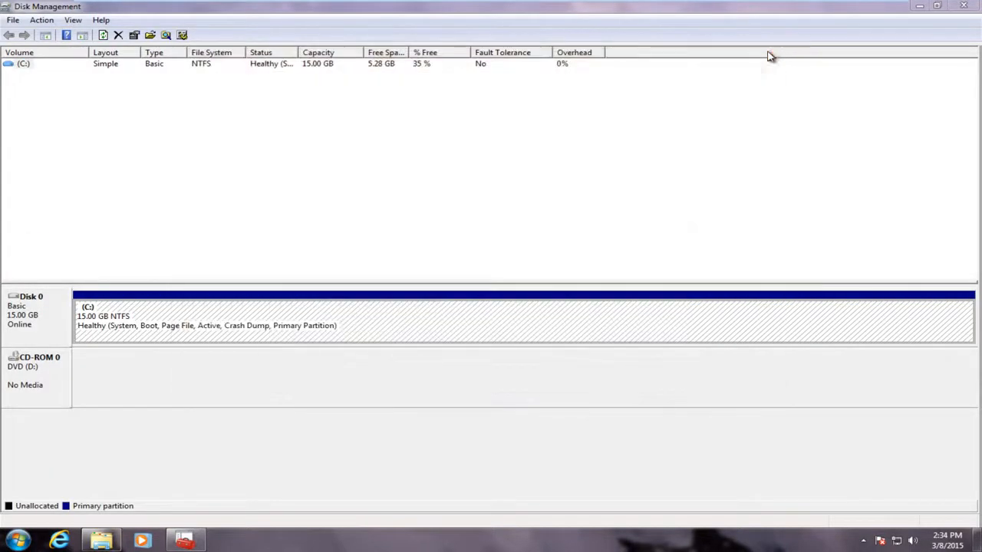
# Step: Shrink the C: volume to free about 1 GB of unallocated space on Disk 0
pyautogui.rightClick(191, 319)
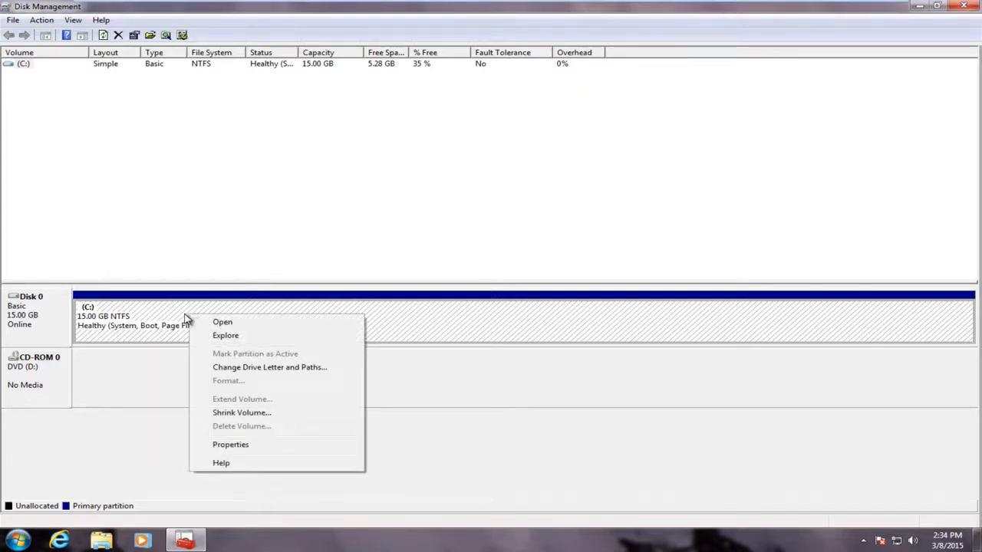
pyautogui.click(175, 319)
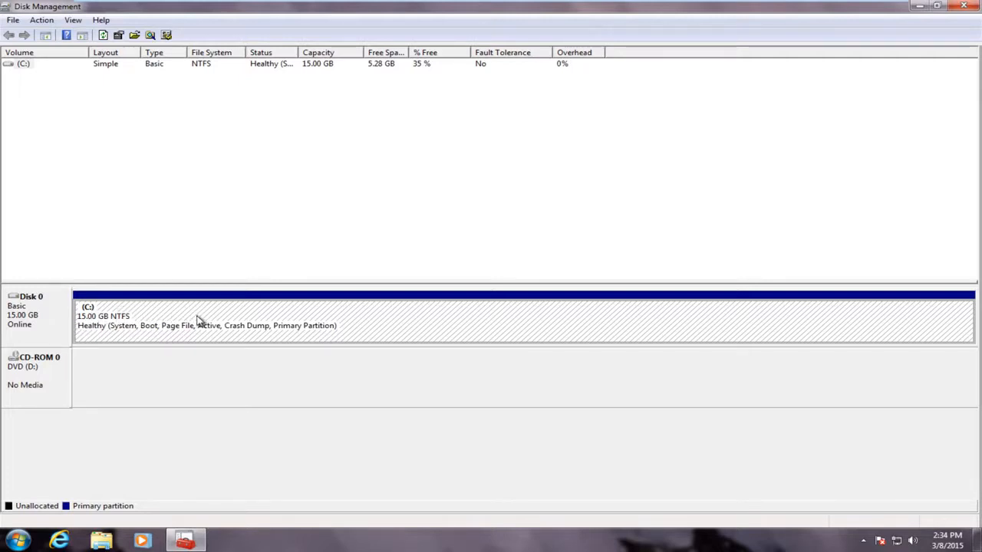
pyautogui.rightClick(226, 321)
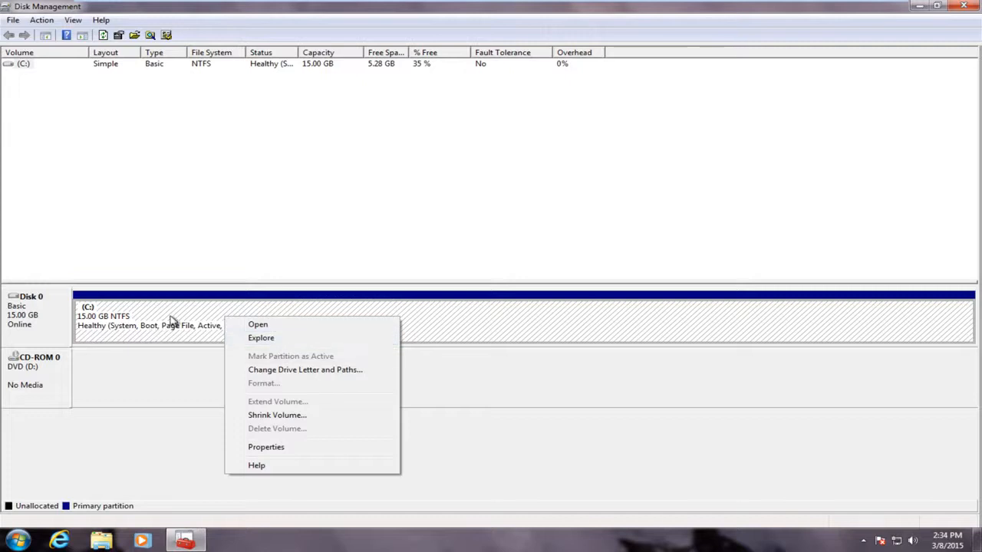
pyautogui.click(275, 415)
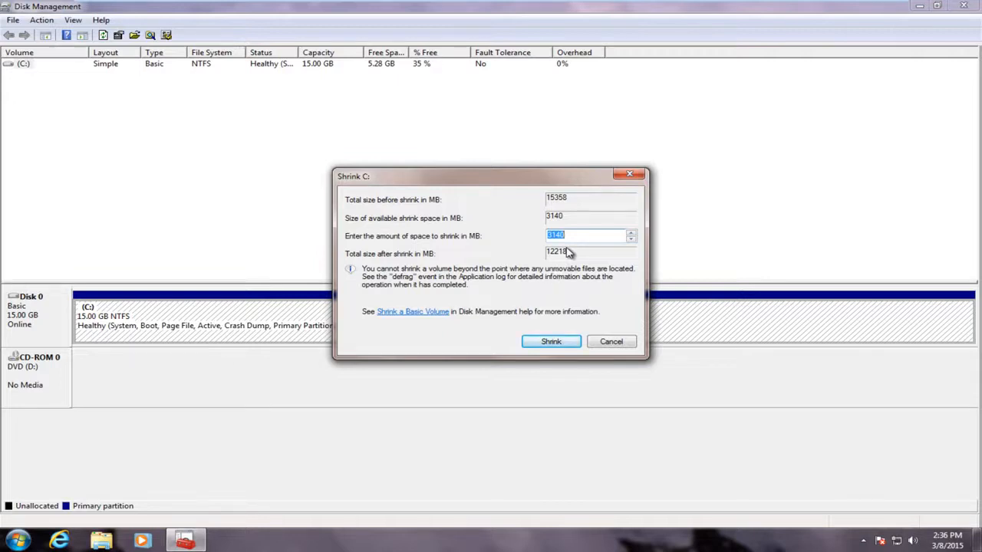
pyautogui.write('12')
pyautogui.write('02')
pyautogui.click(538, 342)
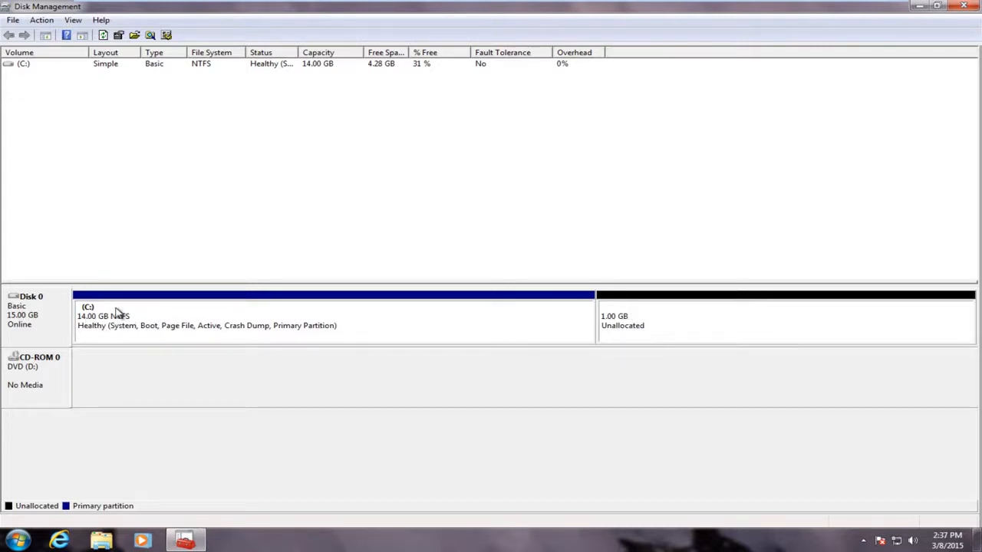
# Step: Start a new simple volume in the unallocated space on Disk 0 and assign it drive letter H
pyautogui.rightClick(627, 319)
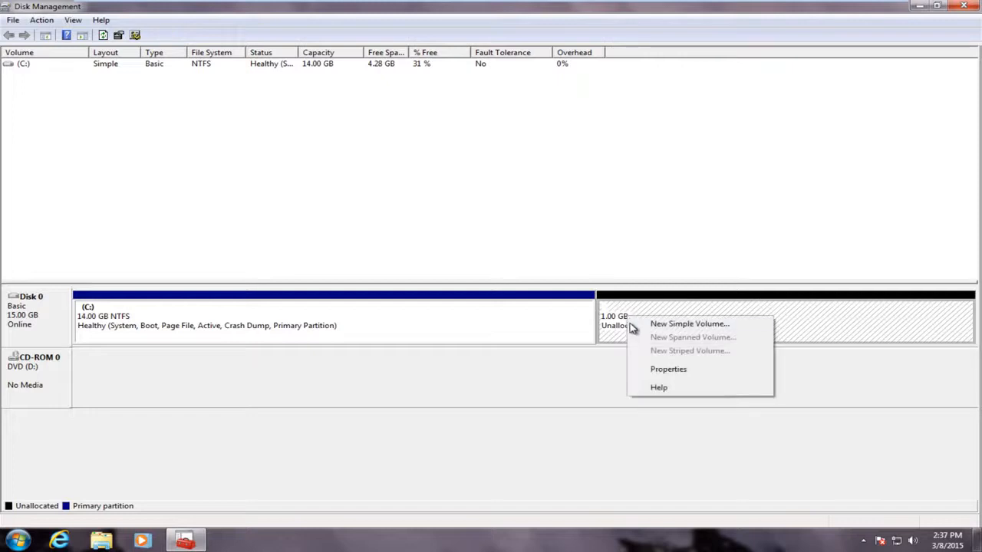
pyautogui.click(664, 325)
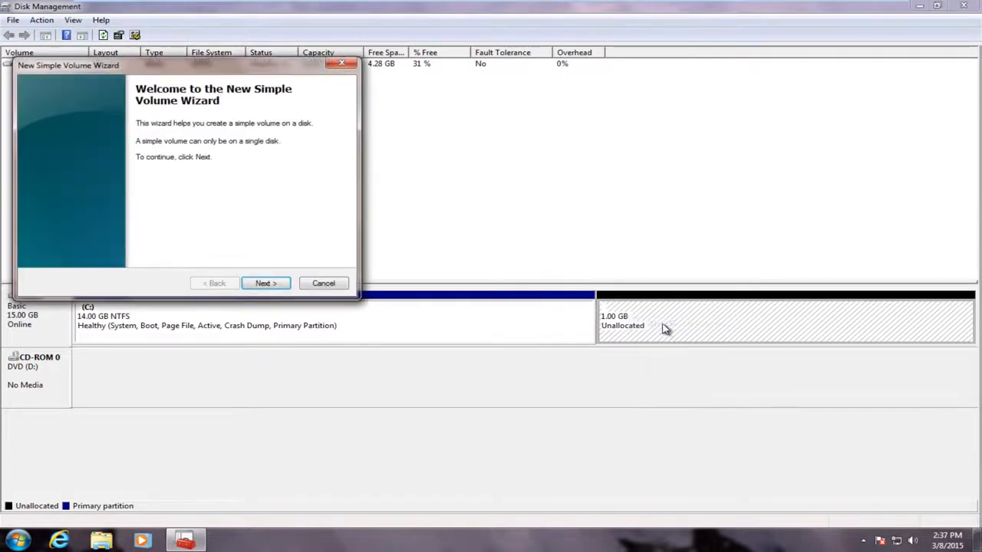
pyautogui.moveTo(268, 71); pyautogui.dragTo(425, 148)
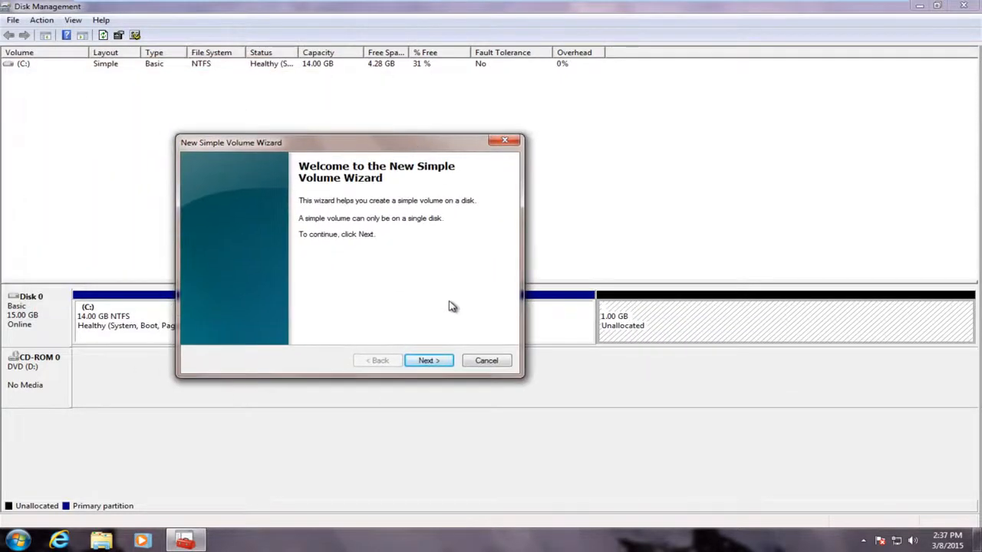
pyautogui.click(424, 361)
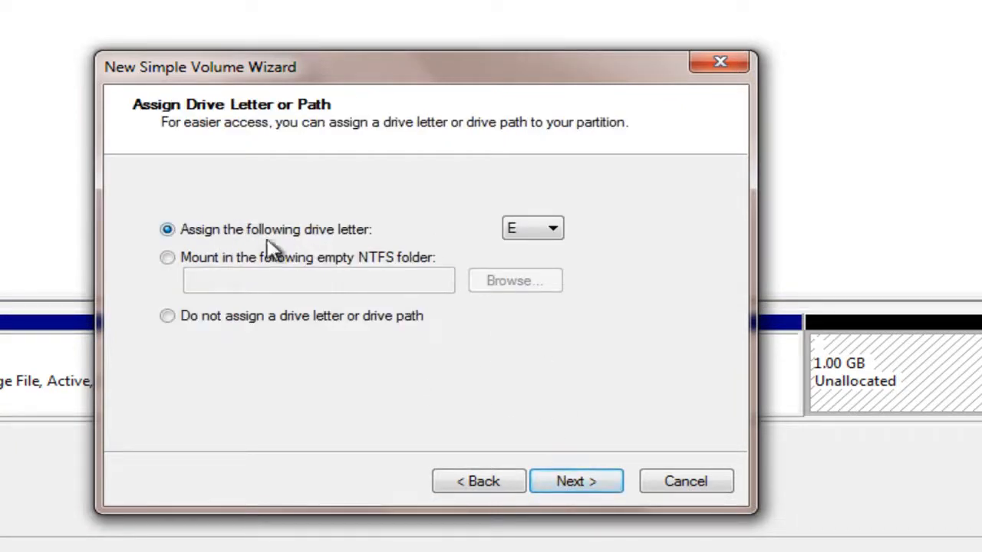
pyautogui.click(519, 231)
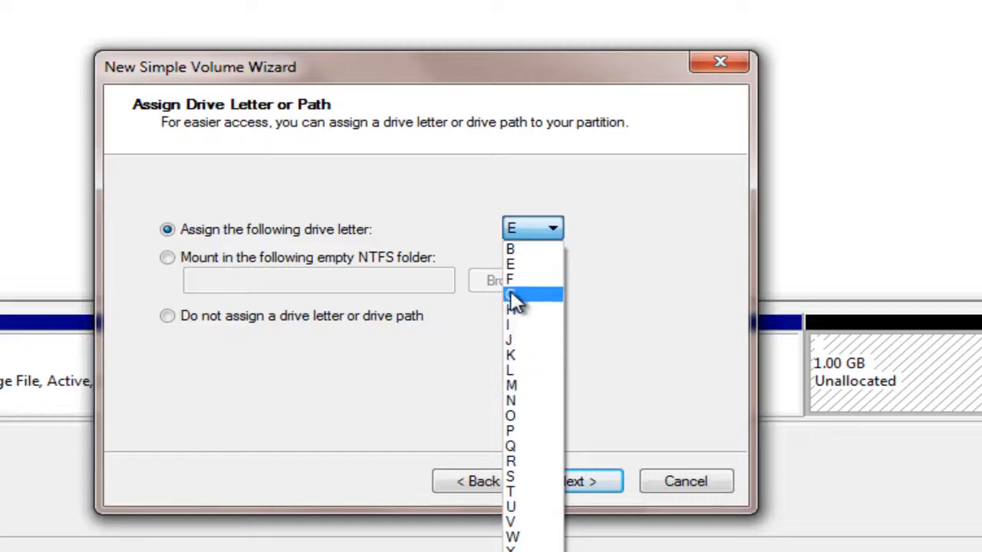
pyautogui.click(512, 310)
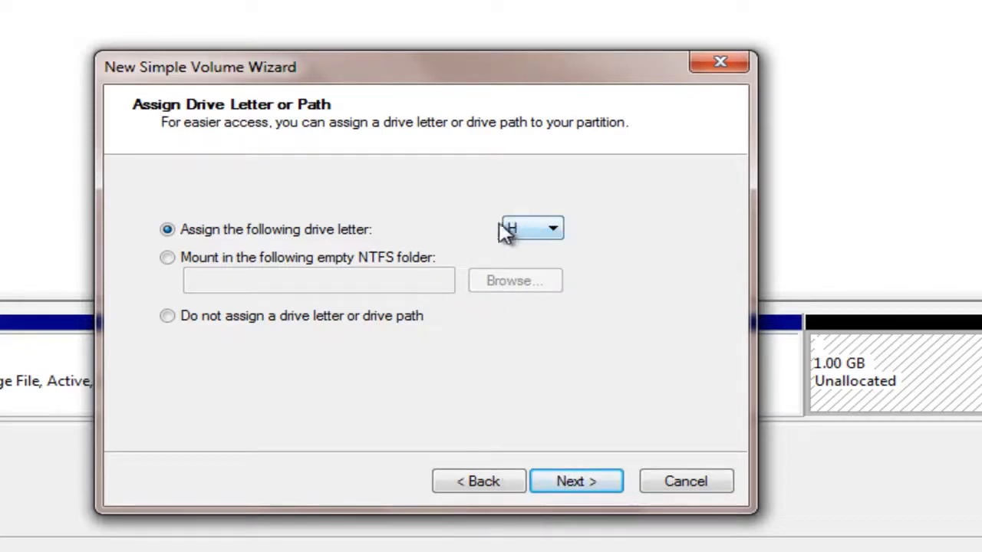
pyautogui.click(566, 489)
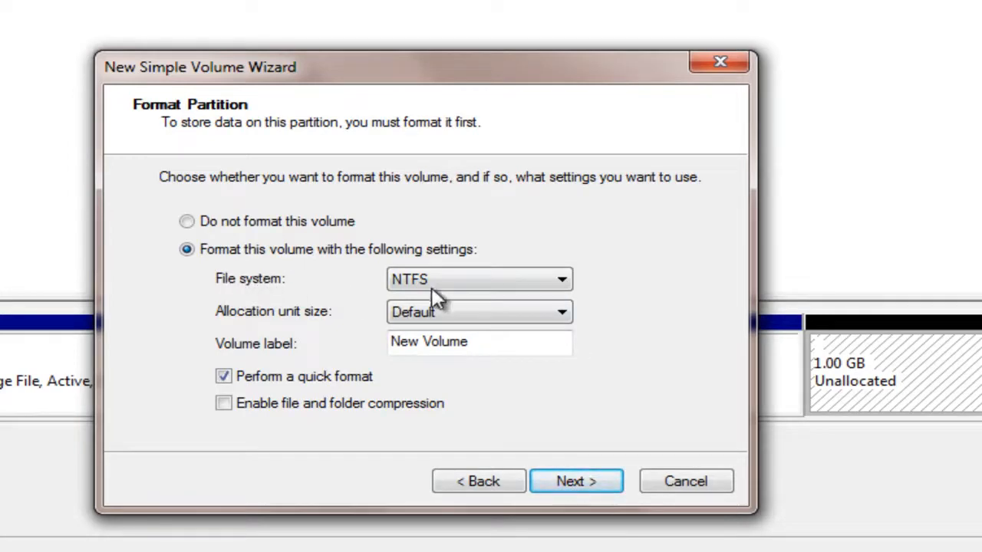
# Step: Create the volume with a quick NTFS format, default allocation unit size and the volume label Backup
pyautogui.click(451, 281)
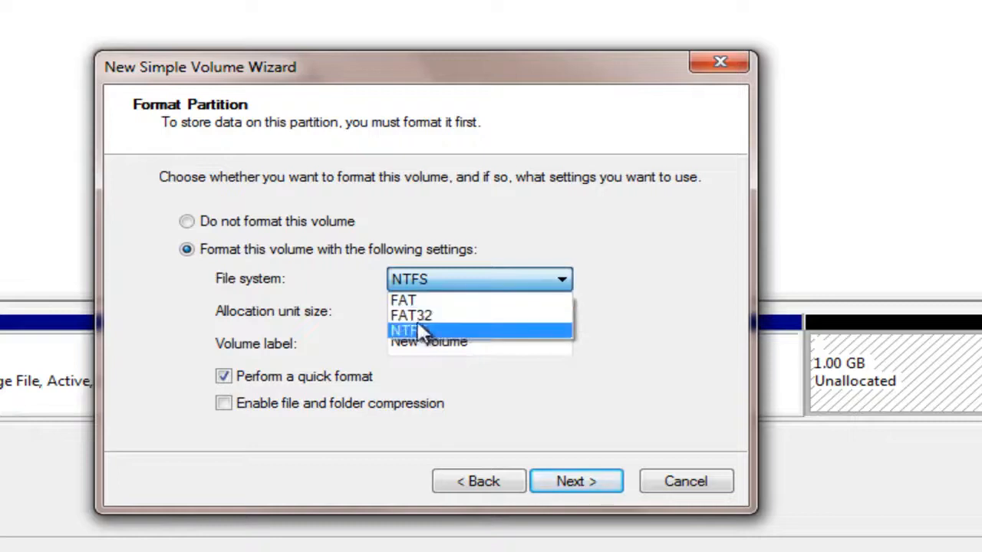
pyautogui.click(625, 235)
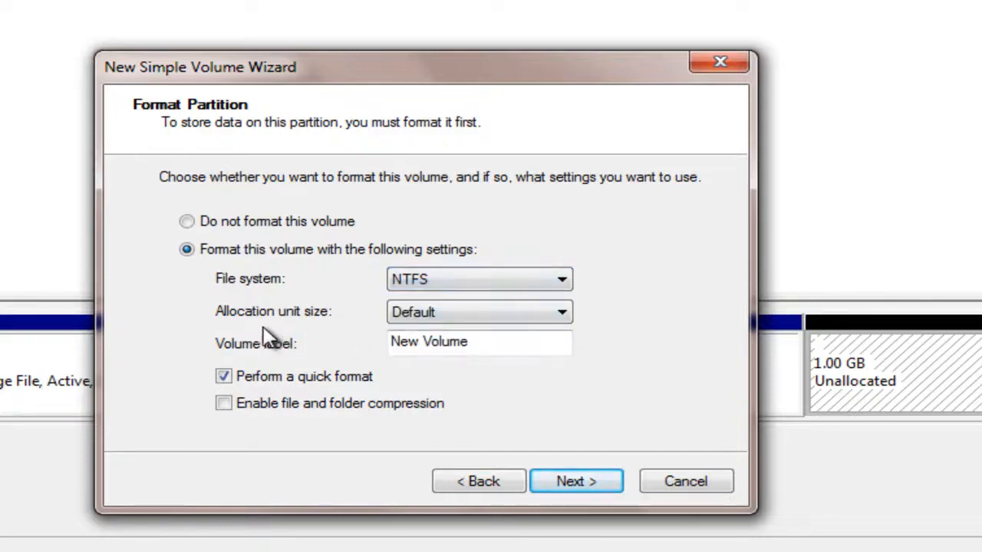
pyautogui.click(395, 318)
pyautogui.click(669, 247)
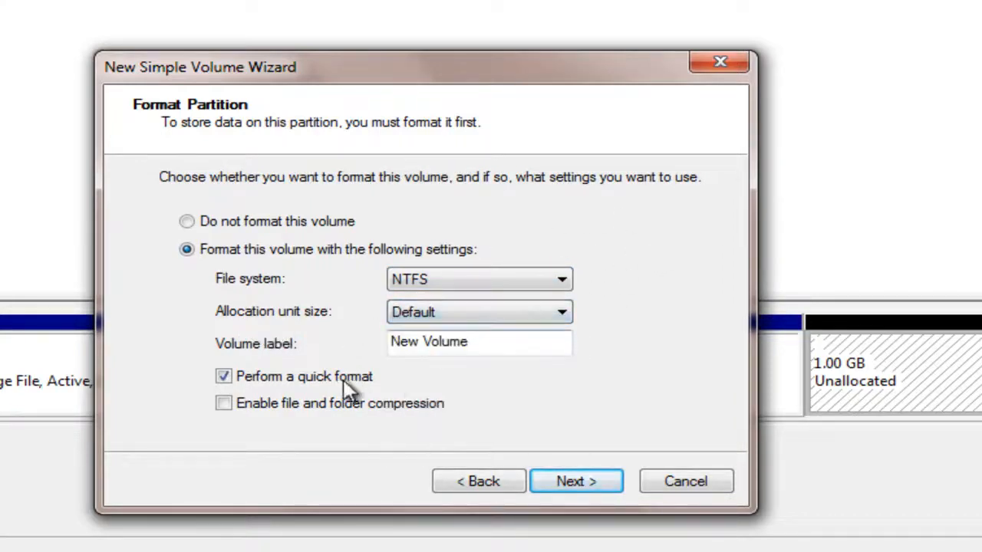
pyautogui.moveTo(482, 343); pyautogui.dragTo(390, 343)
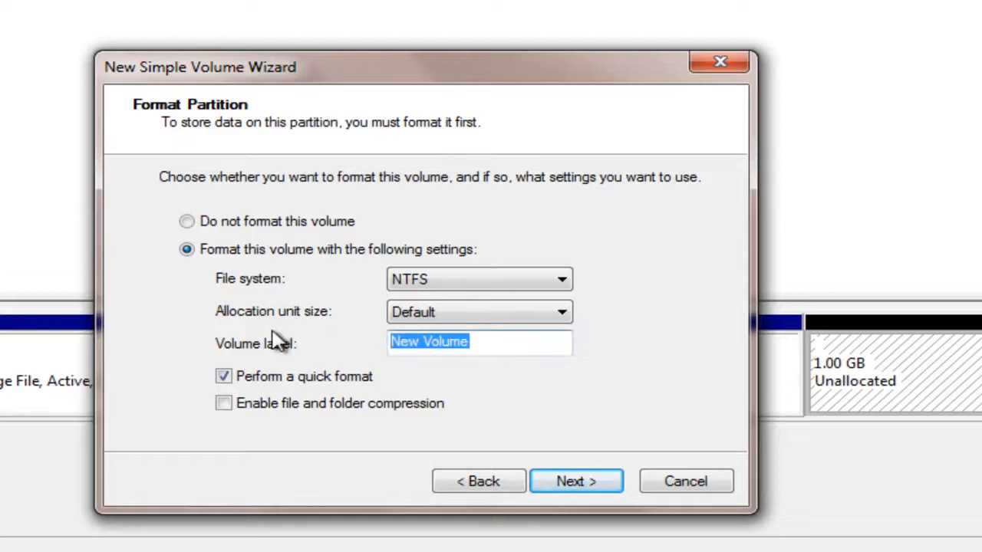
pyautogui.write('Backup')
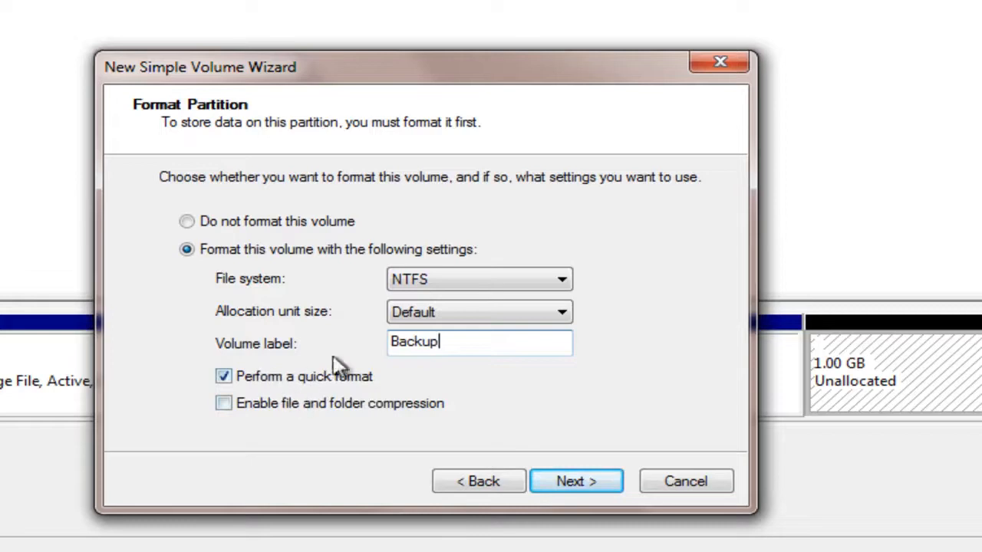
pyautogui.click(567, 483)
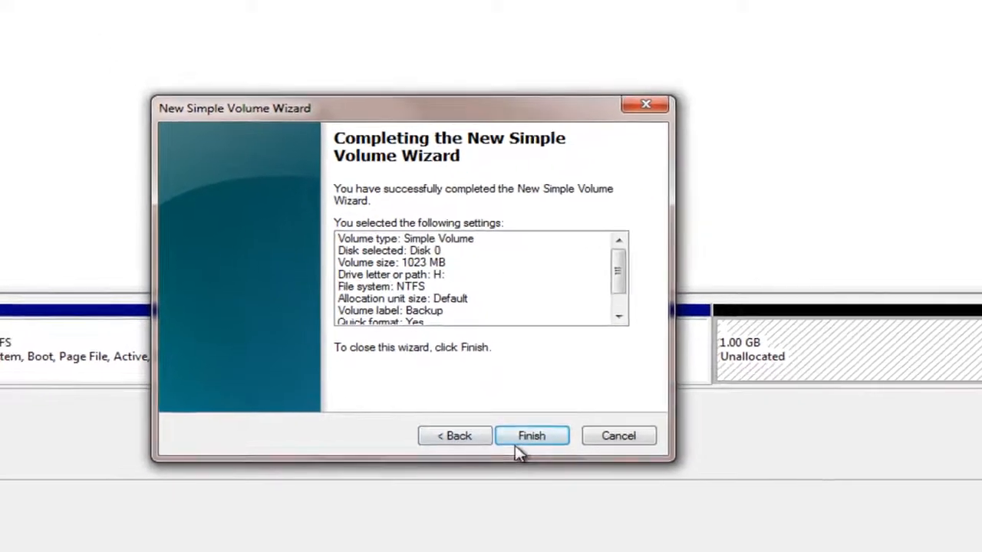
pyautogui.click(571, 488)
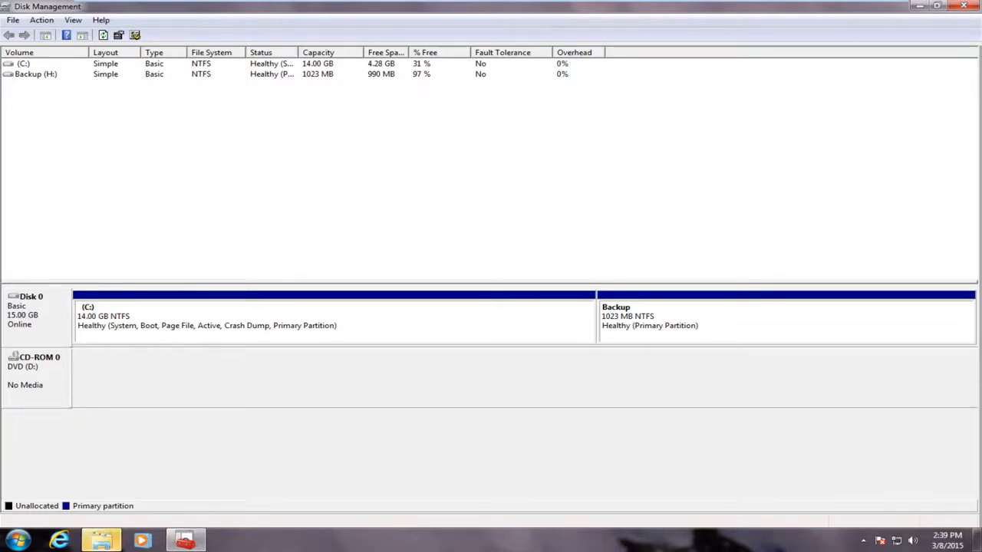
# Step: Close Disk Management and dismiss the AutoPlay window for the Backup (H:) drive
pyautogui.click(964, 6)
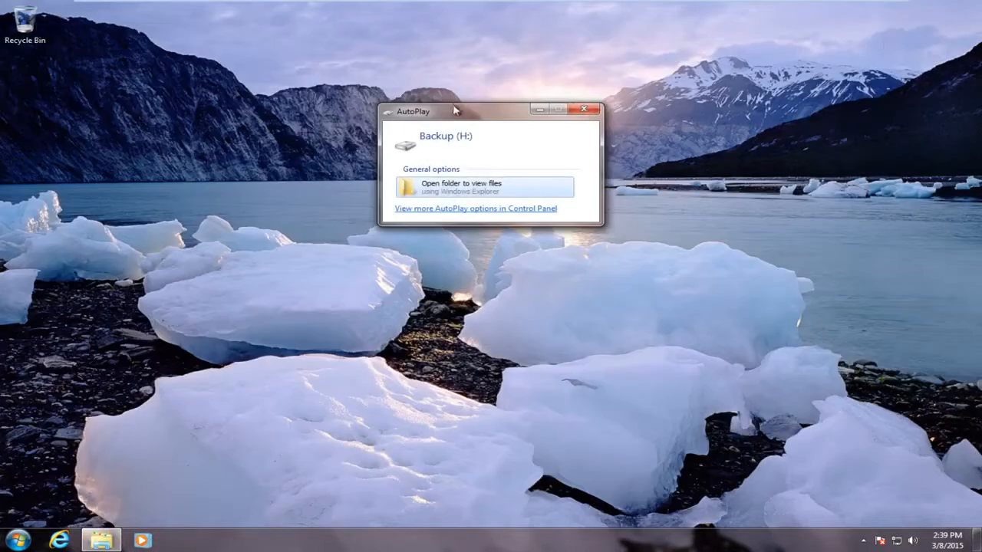
pyautogui.moveTo(473, 112); pyautogui.dragTo(441, 164)
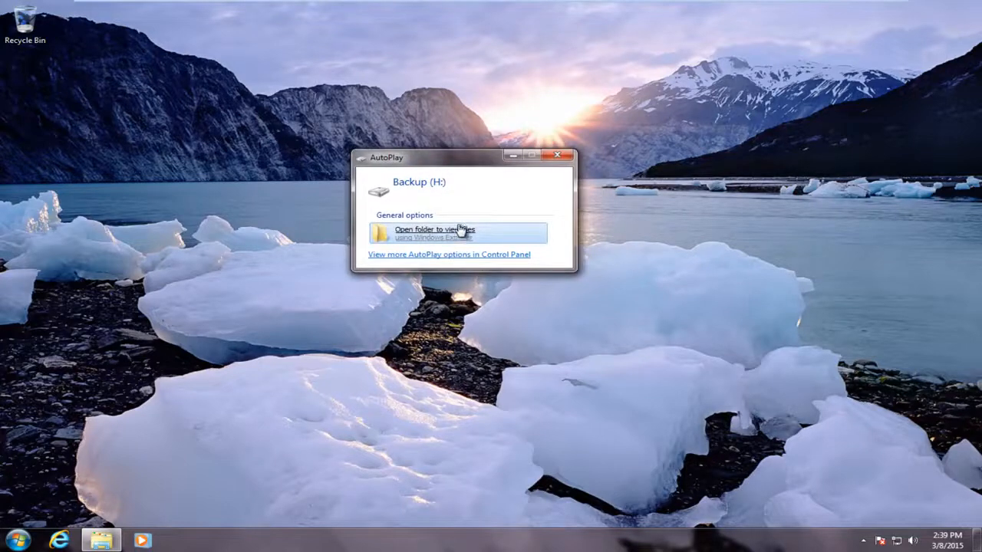
pyautogui.click(556, 157)
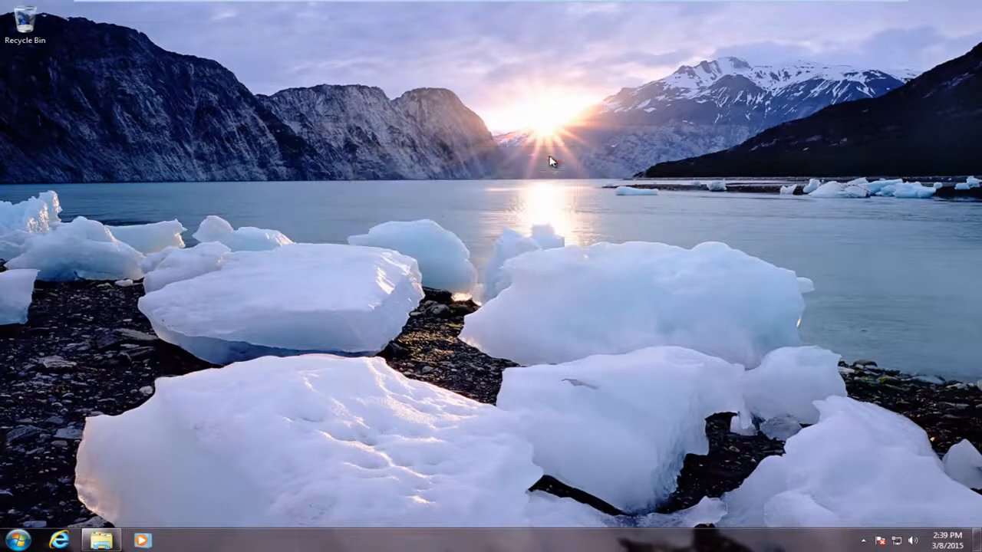
# Step: Open the computer's list of drives and select Backup (H:) to check its details
pyautogui.click(18, 539)
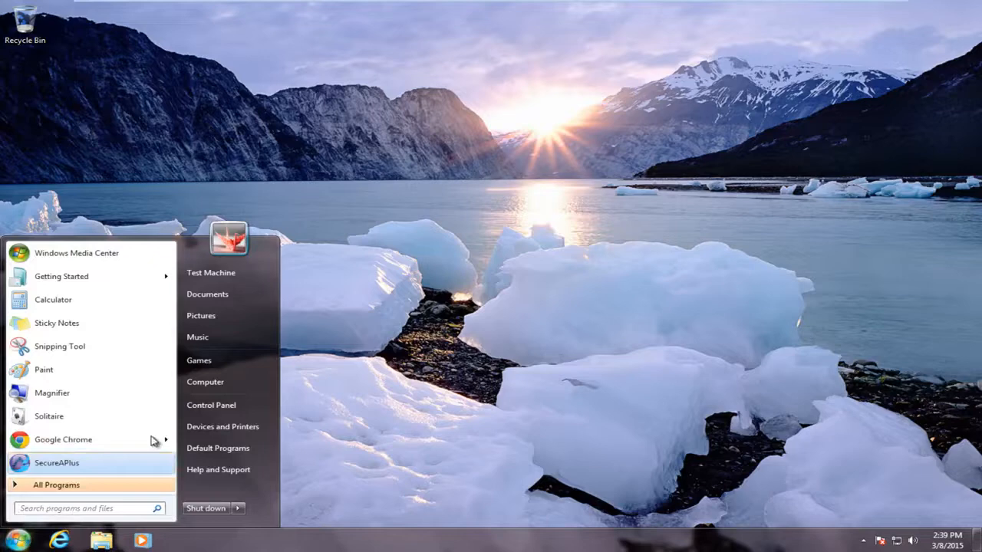
pyautogui.click(201, 382)
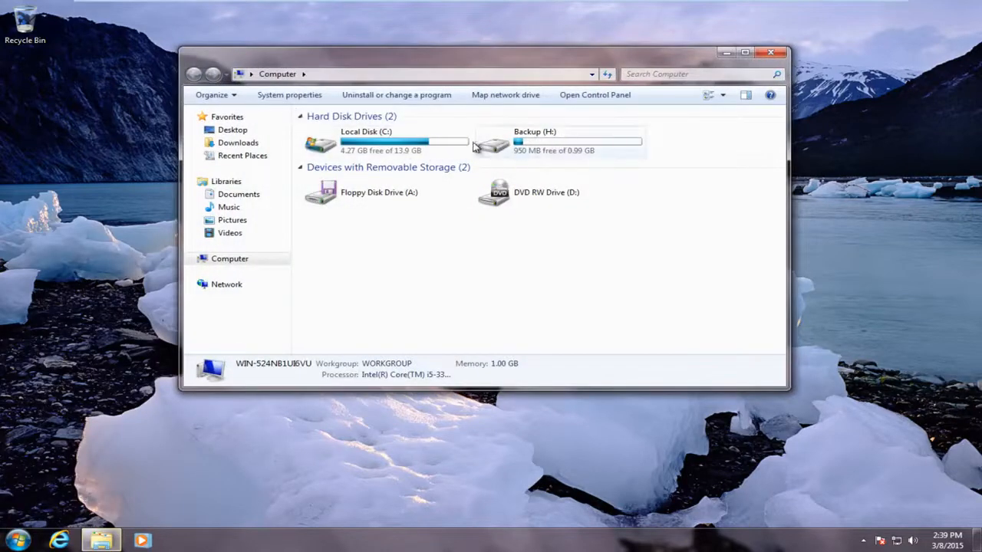
pyautogui.click(568, 155)
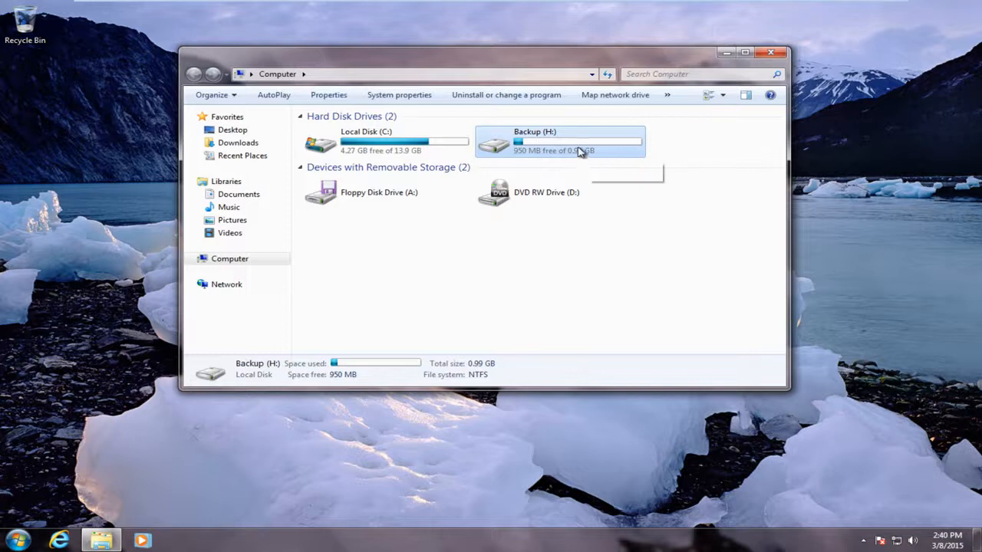